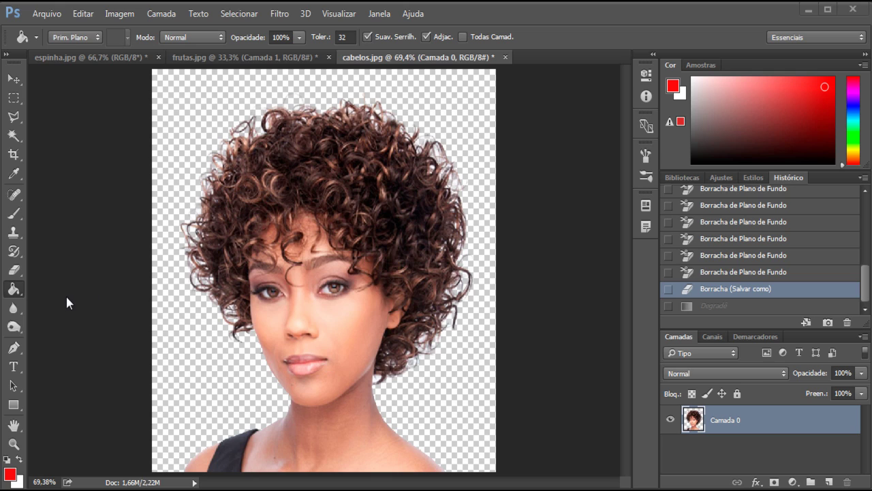
Swap the Paint Bucket for the Gradient Tool (Ferramenta Degradê) in the toolbar.
right_click(13, 289)
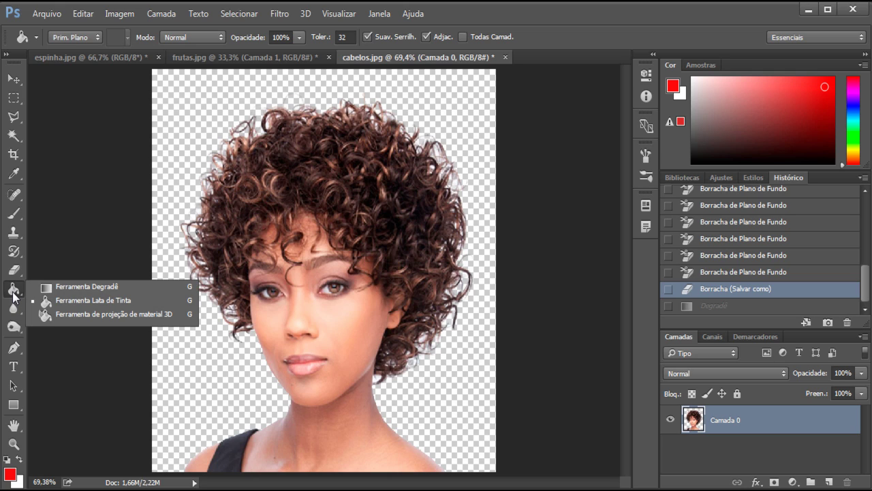
click(75, 290)
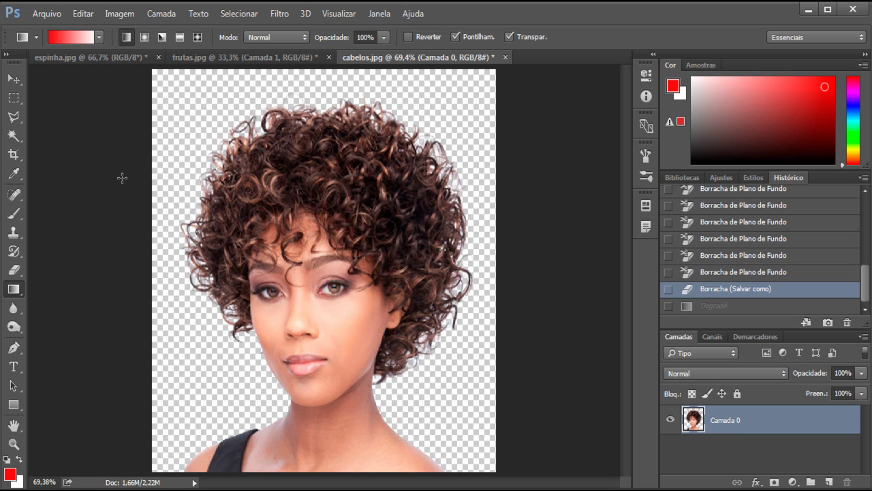
Add a new empty layer beneath the portrait layer and name it fundo.
click(828, 482)
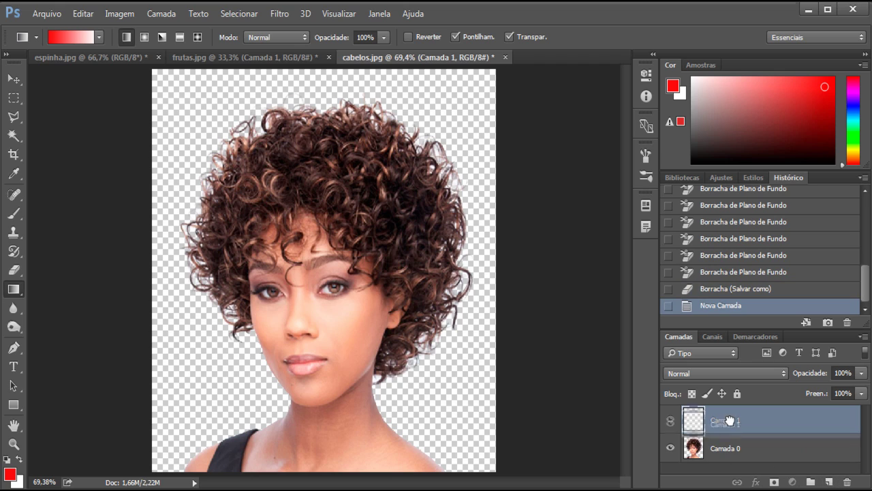
drag(729, 421, 720, 455)
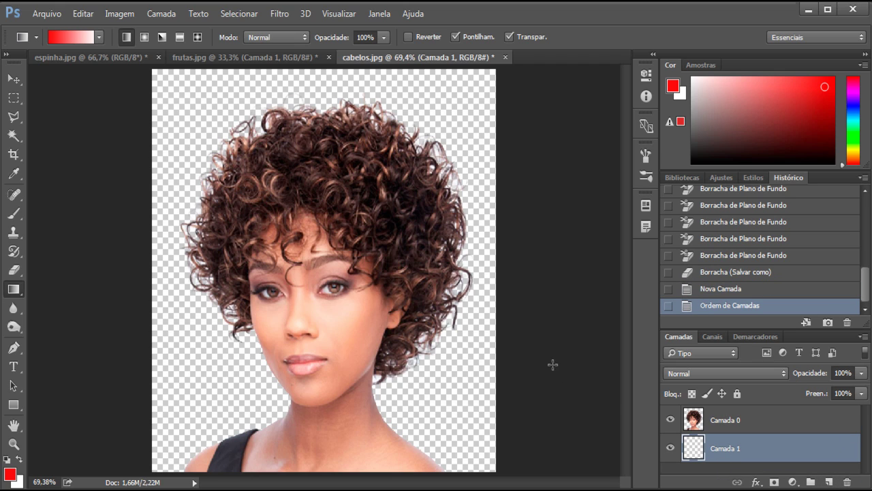
double_click(722, 453)
text(fundo)
key(Return)
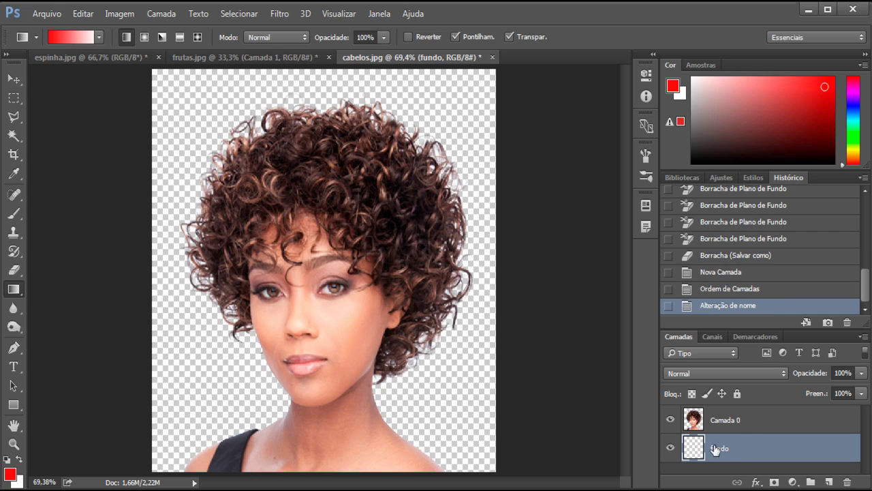
Rename the portrait layer to cabelo and make fundo the active layer.
double_click(719, 426)
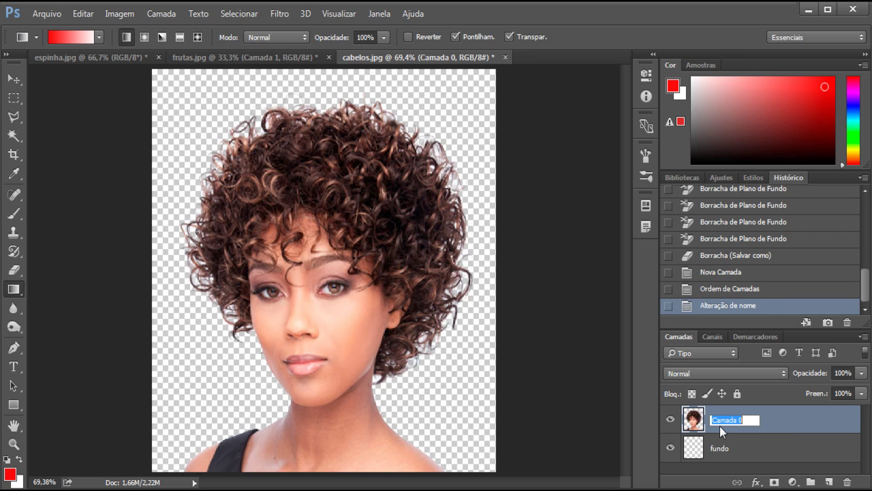
text(v)
text(abelo)
key(Return)
click(722, 456)
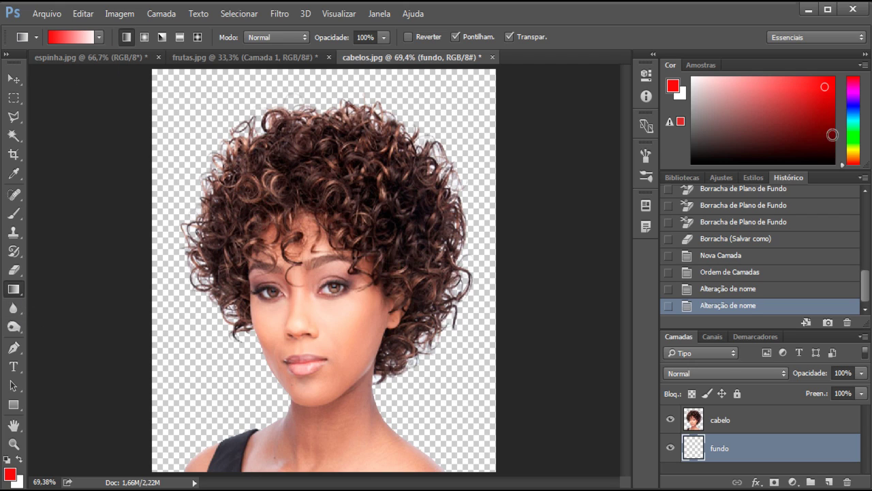
Fill fundo with a diagonal dark red-to-white gradient, then select the cabelo layer.
mouse_move(826, 87)
mouse_down()
mouse_move(832, 119)
mouse_move(830, 107)
mouse_up()
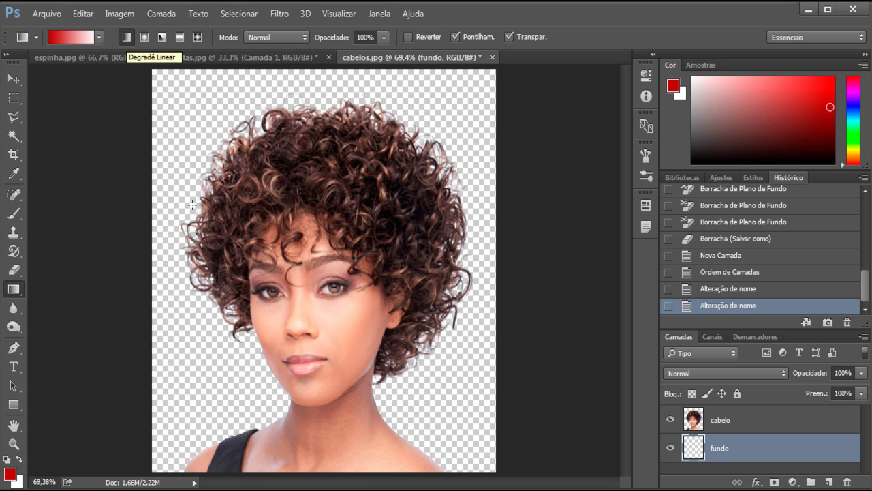
drag(184, 376, 444, 130)
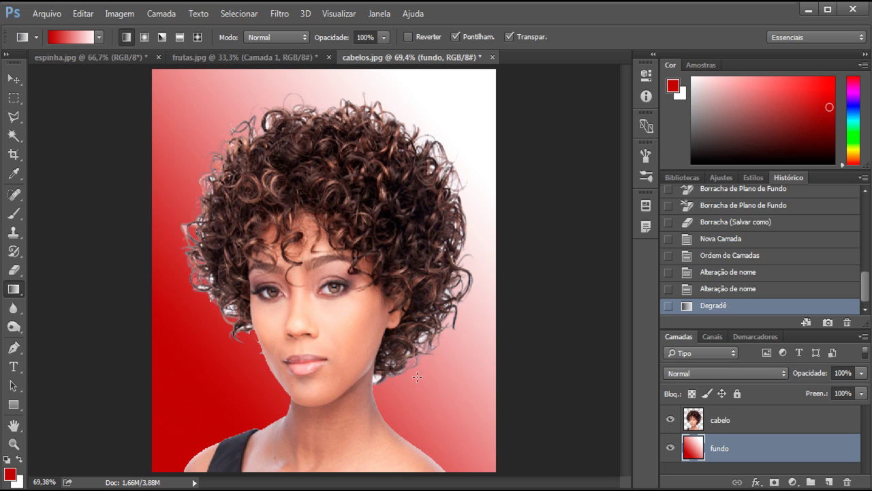
click(729, 424)
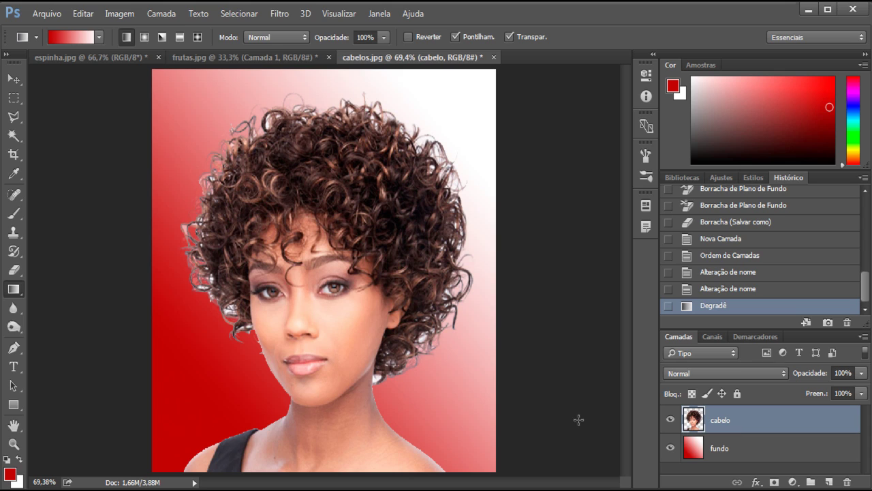
With the Background Eraser, erase fringe along the left, top-left and right hair edges.
click(12, 275)
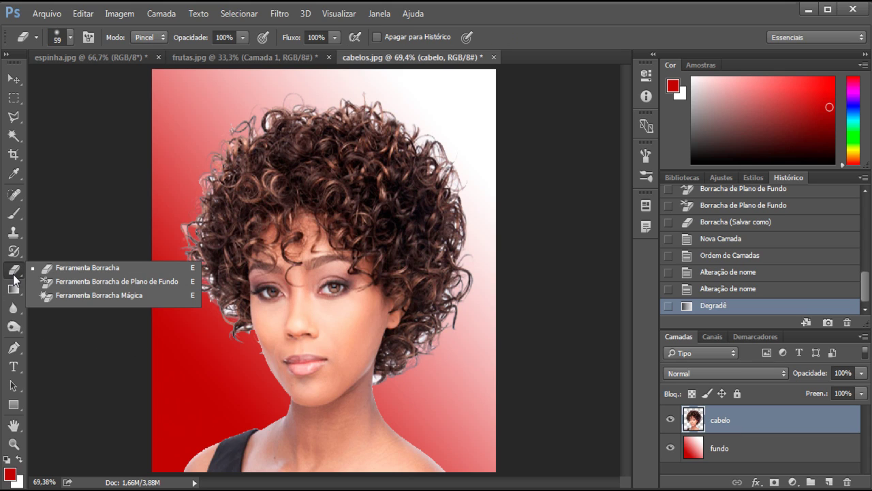
click(99, 284)
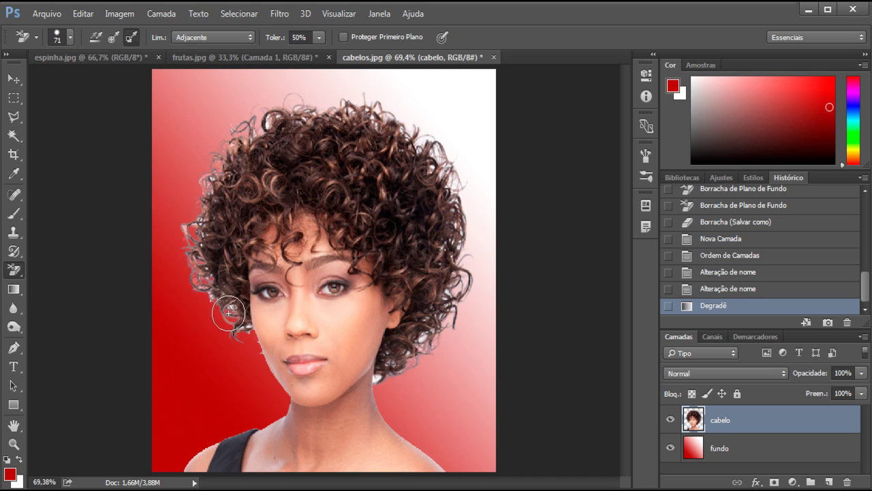
drag(236, 312, 257, 326)
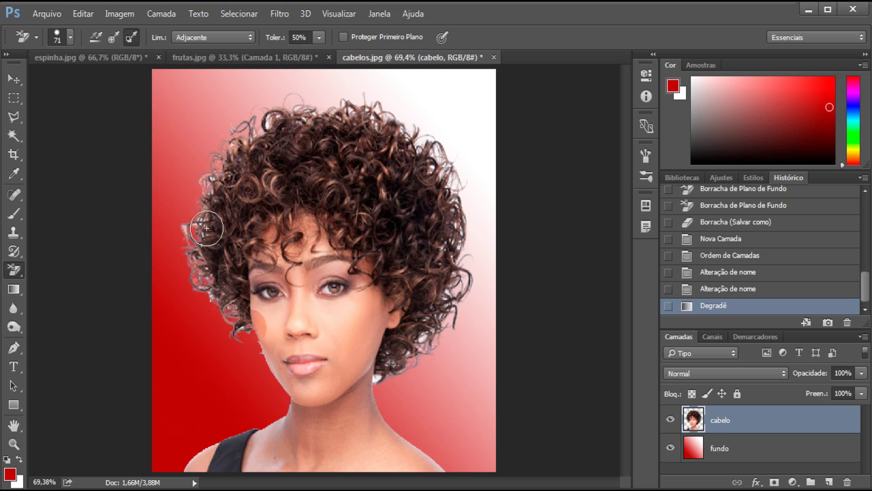
drag(199, 211, 218, 163)
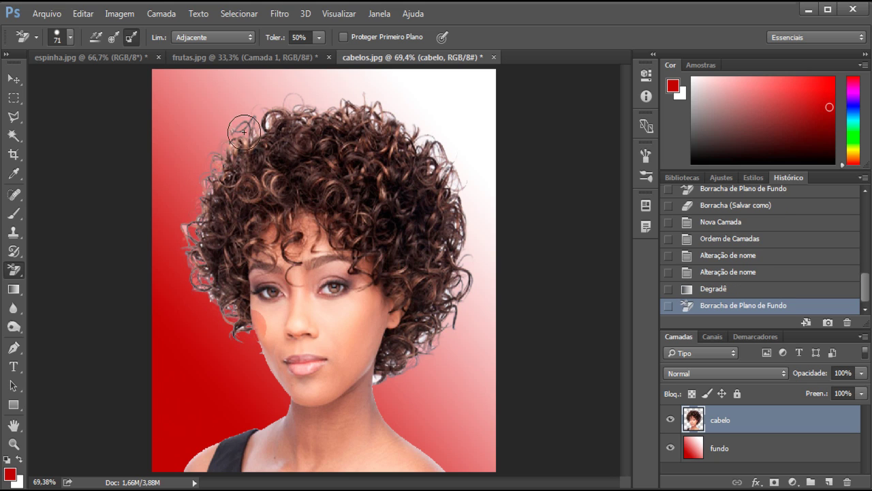
drag(262, 121, 271, 123)
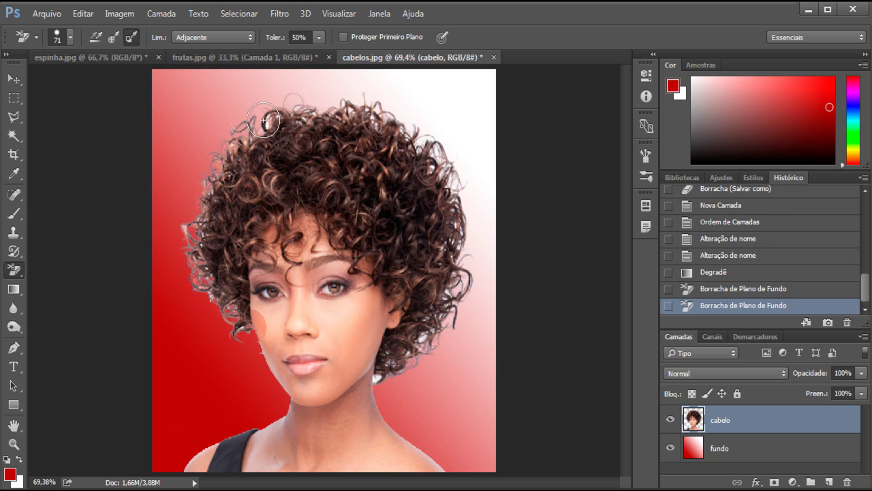
click(214, 175)
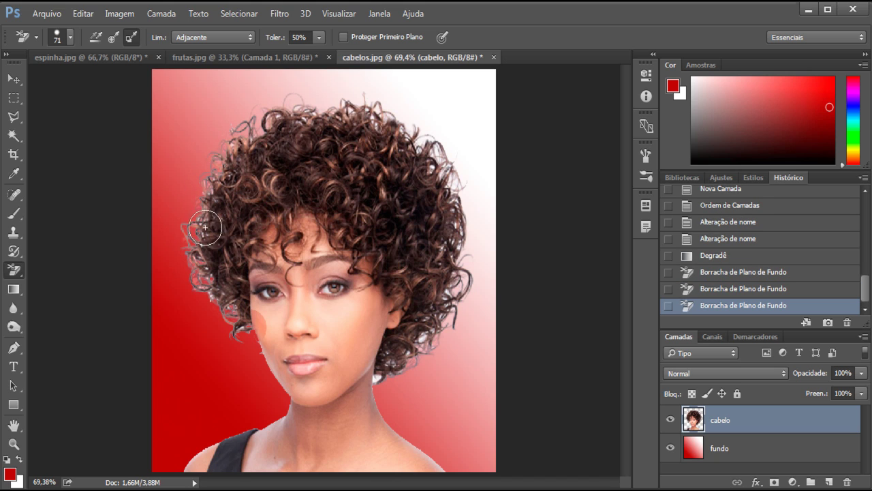
drag(189, 230, 200, 244)
drag(213, 272, 205, 300)
click(266, 164)
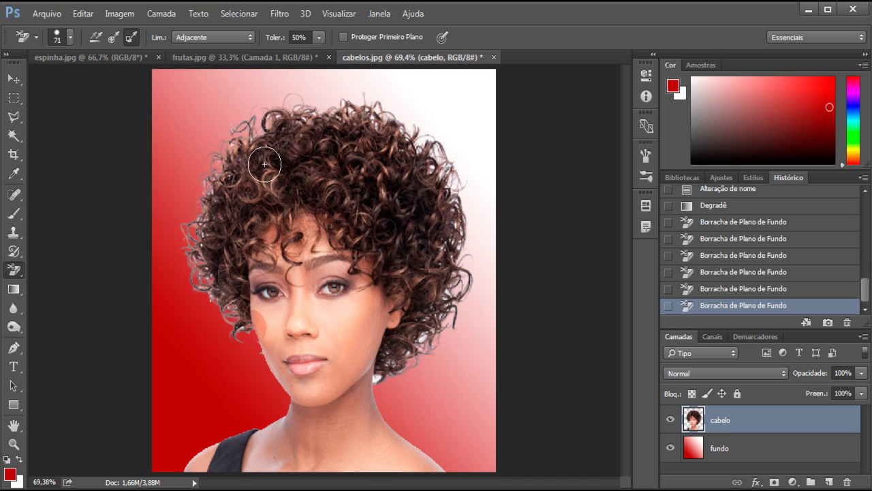
click(458, 189)
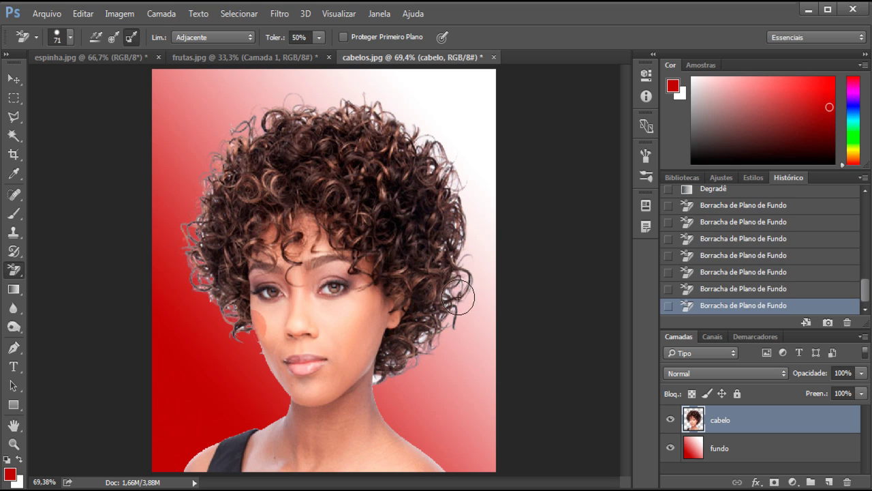
click(439, 317)
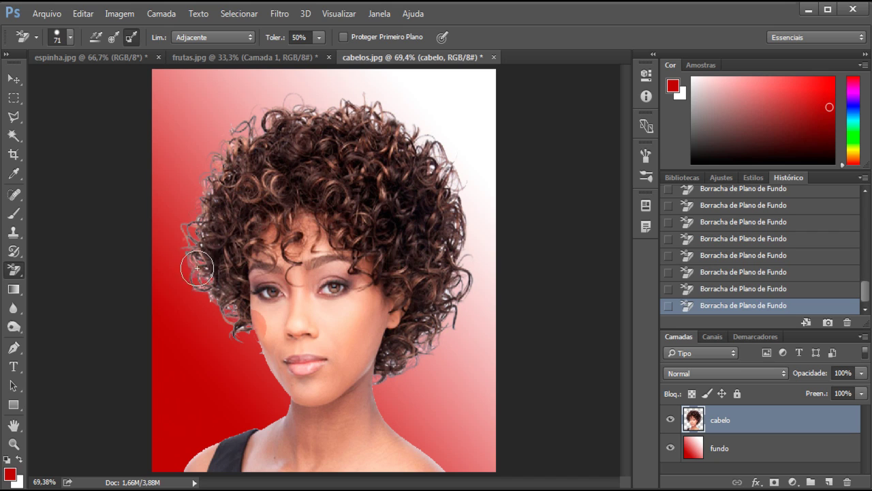
Raise eraser tolerance to 73%, erase down the left hair edge, and select fundo.
click(318, 38)
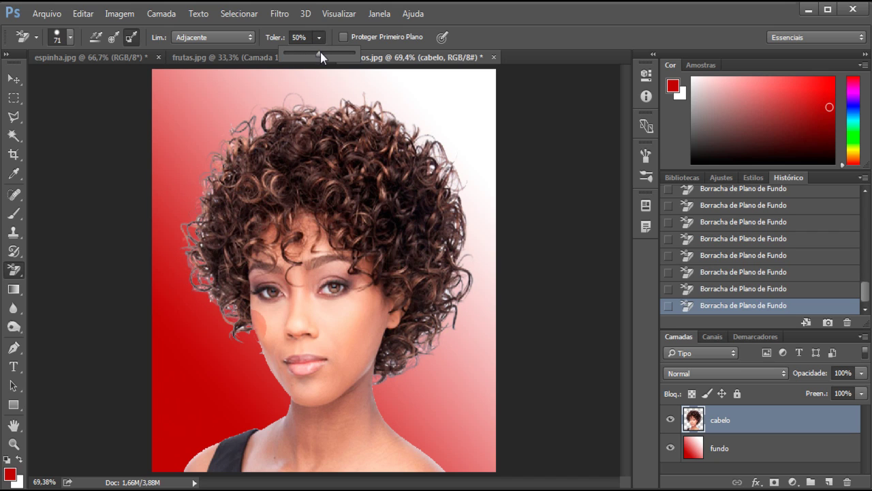
click(201, 256)
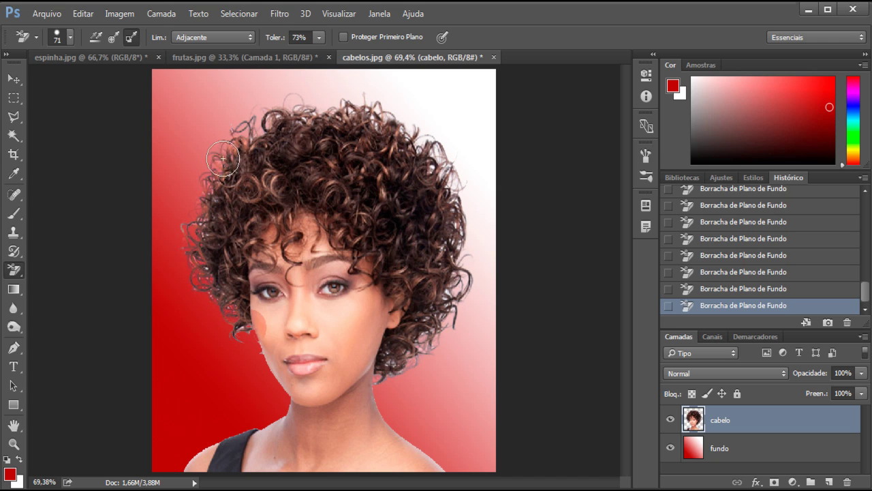
drag(213, 172, 204, 294)
click(709, 449)
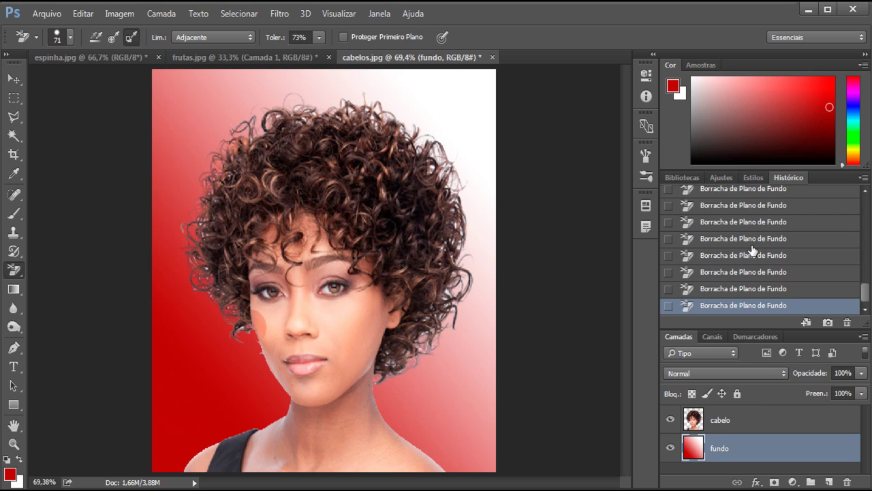
Revert history to before the red gradient on fundo, then reselect the Gradient Tool.
scroll(727, 247, up, 2)
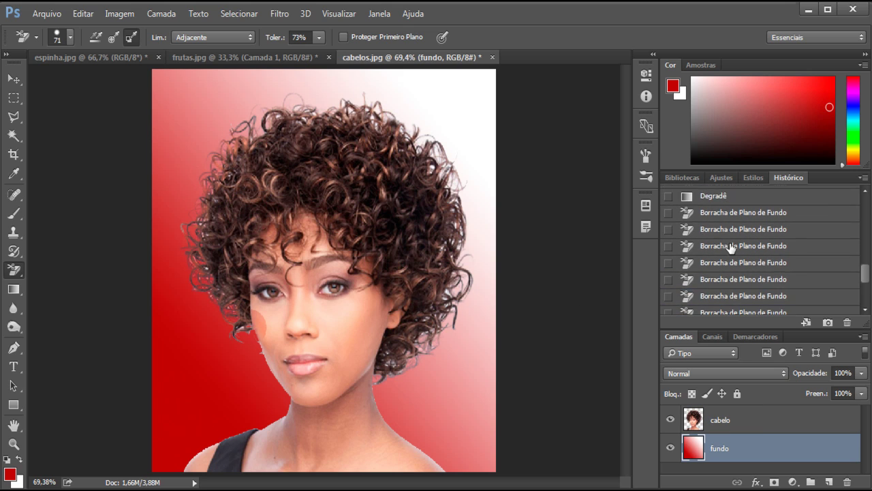
key(ctrl+alt+z)
key(ctrl+alt+z)
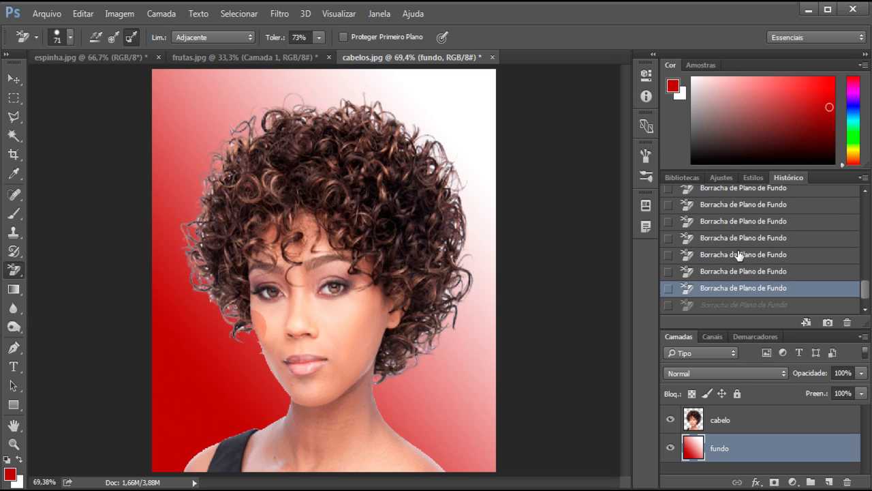
key(ctrl+alt+z)
key(ctrl+alt+z)
key(ctrl+alt+z)
key(ctrl+alt+z)
key(ctrl+alt+z)
scroll(757, 218, up, 2)
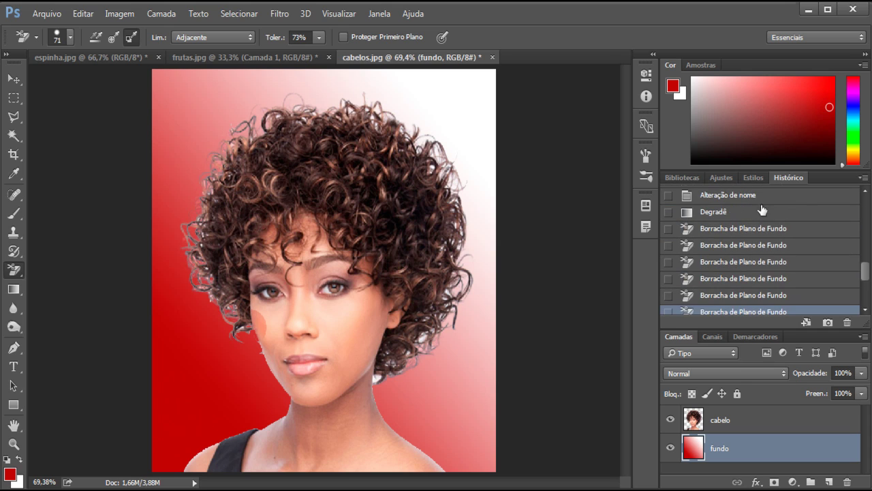
scroll(751, 249, up, 2)
click(724, 266)
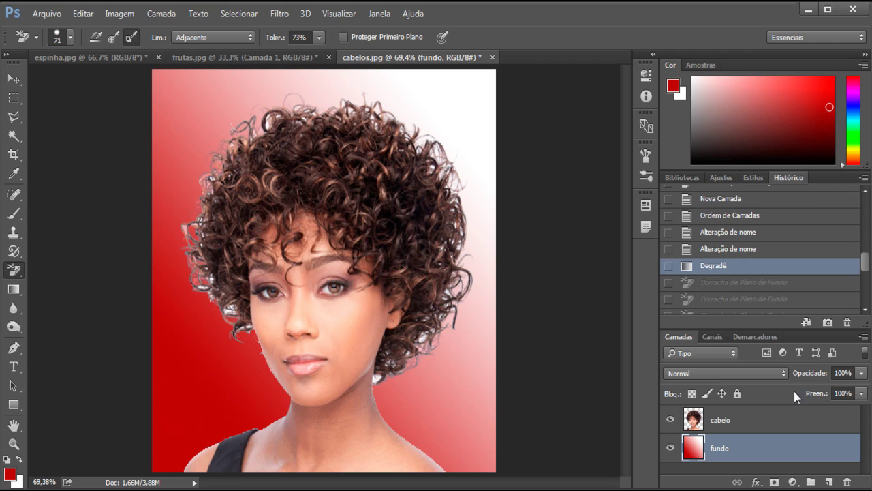
click(728, 249)
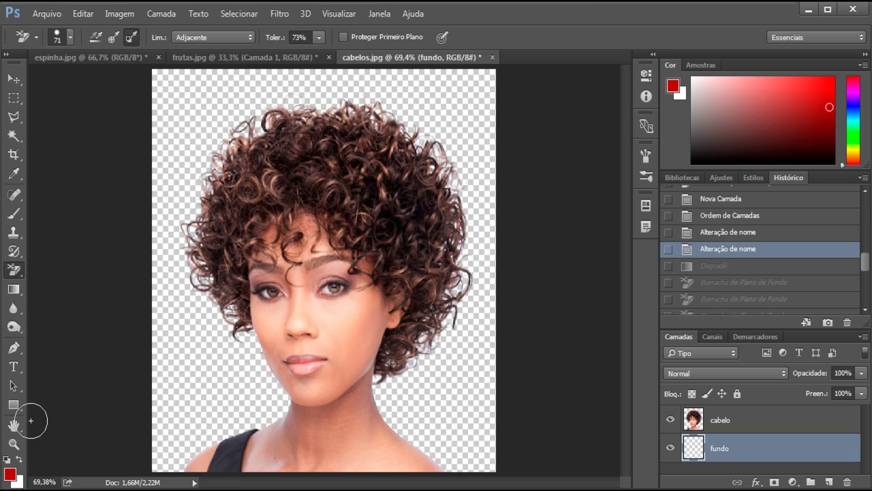
click(14, 291)
click(65, 290)
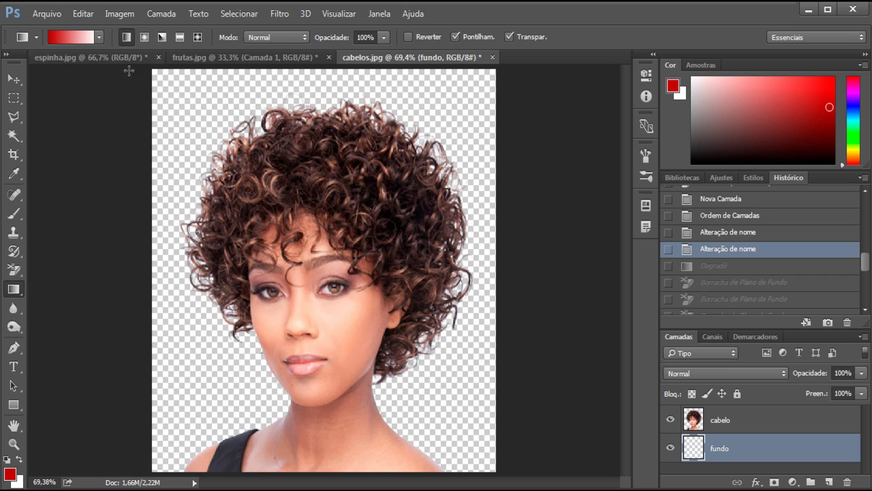
Choose the Radial gradient style and test two red radial fills on fundo, undoing both.
click(143, 36)
drag(180, 97, 212, 137)
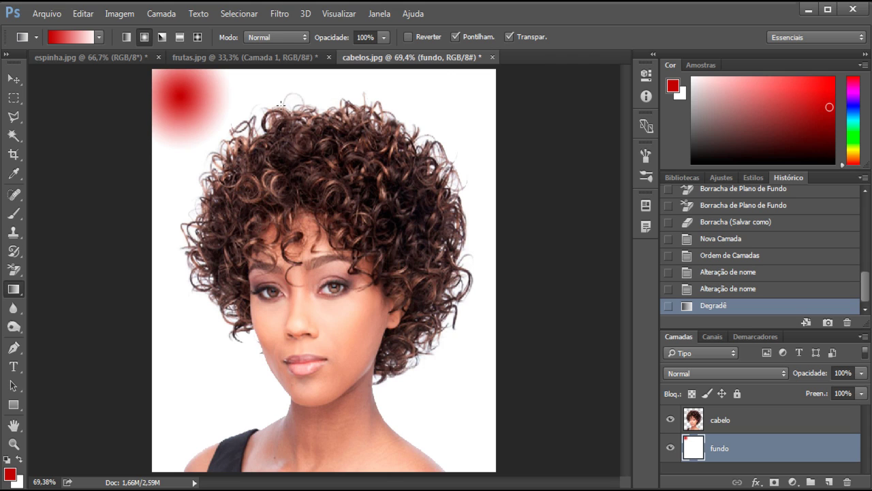
key(ctrl+z)
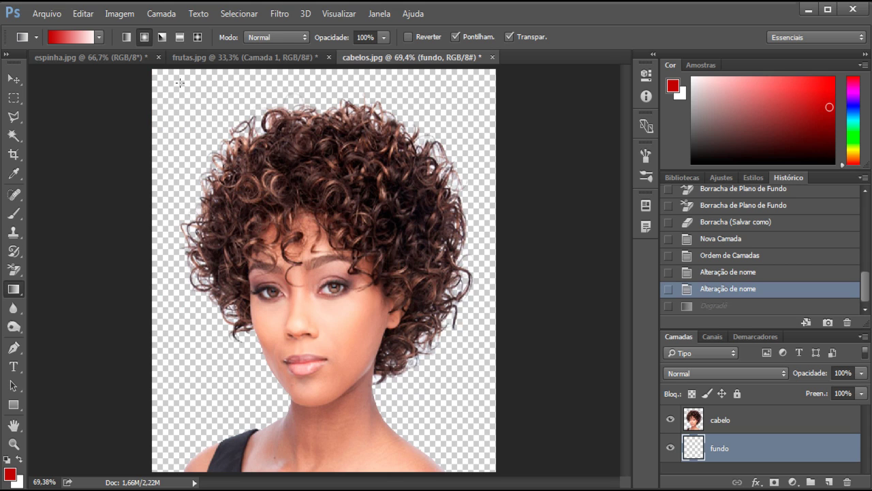
drag(179, 82, 373, 336)
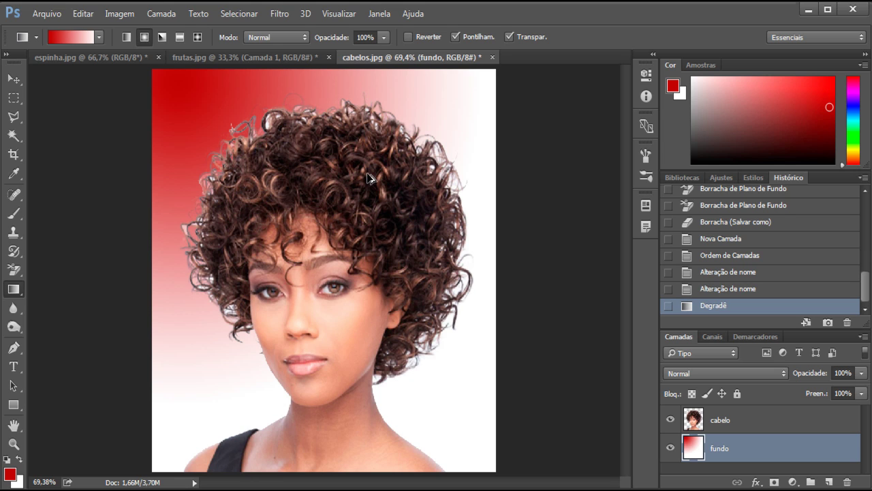
key(ctrl+z)
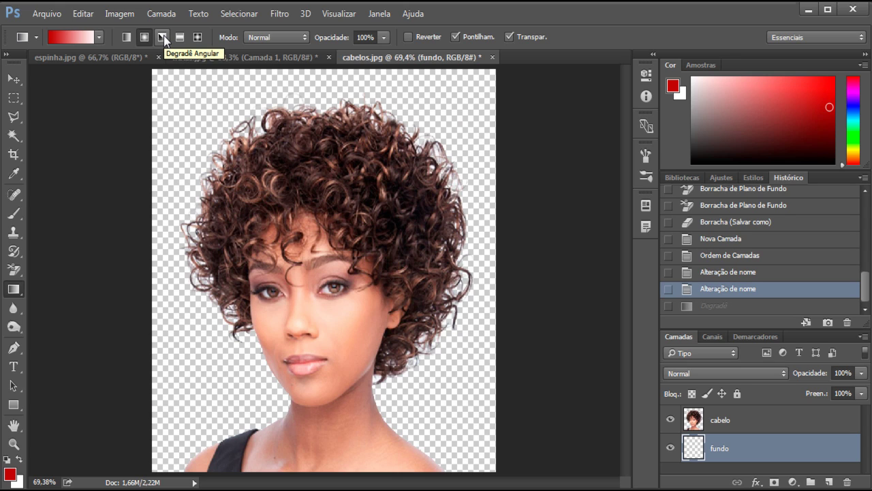
Try the Angle style, then settle on Linear gradient with opacity lowered to 39%.
click(164, 38)
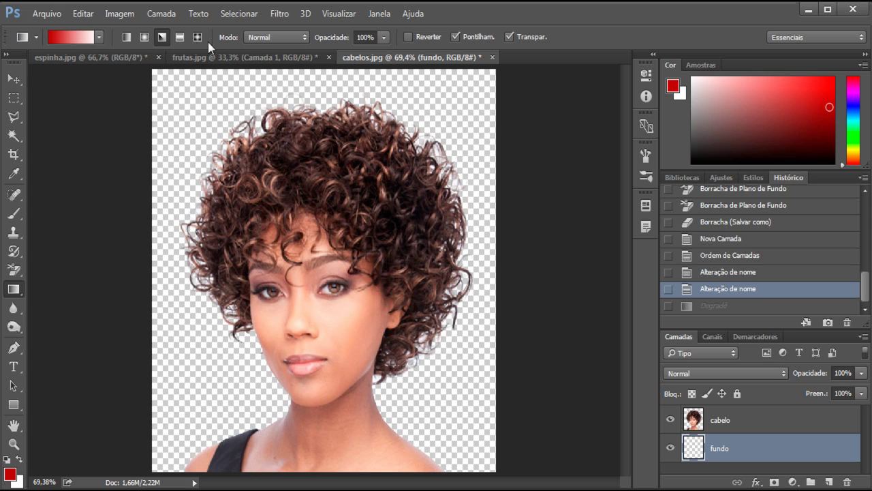
click(384, 37)
drag(385, 54, 322, 54)
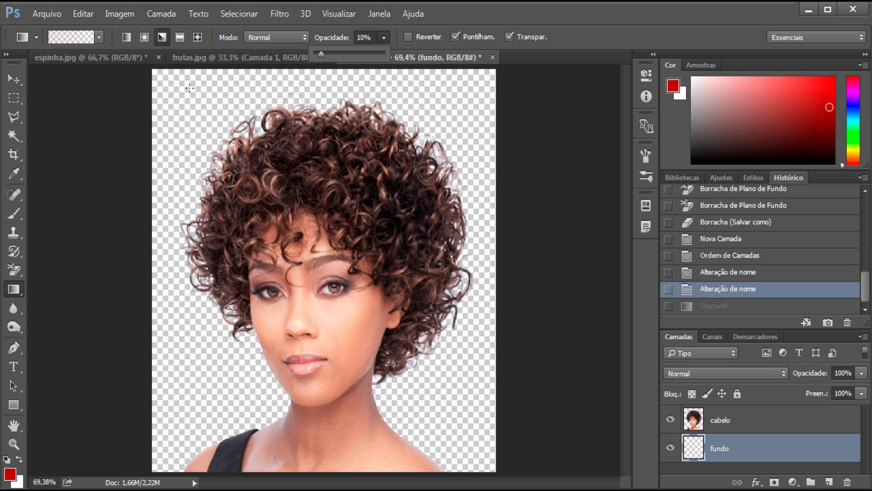
click(127, 38)
click(384, 37)
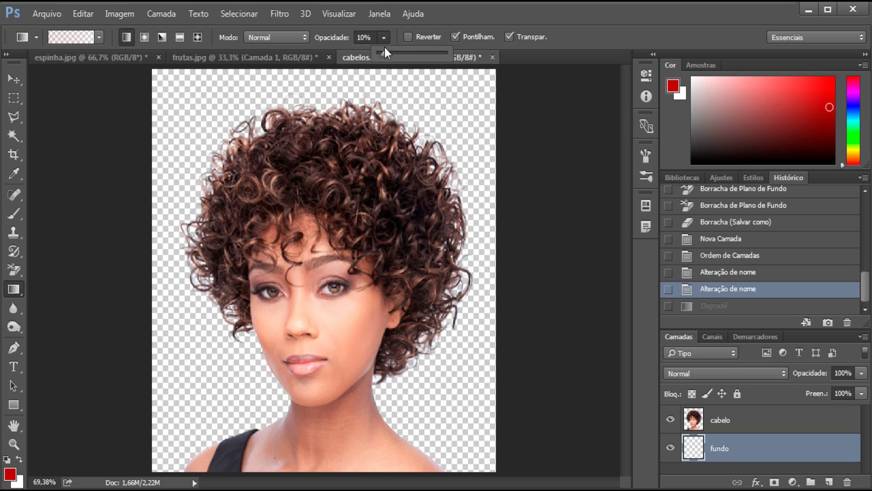
Test a faint linear gradient on fundo, undo it, and open the Gradient Editor.
drag(199, 97, 454, 357)
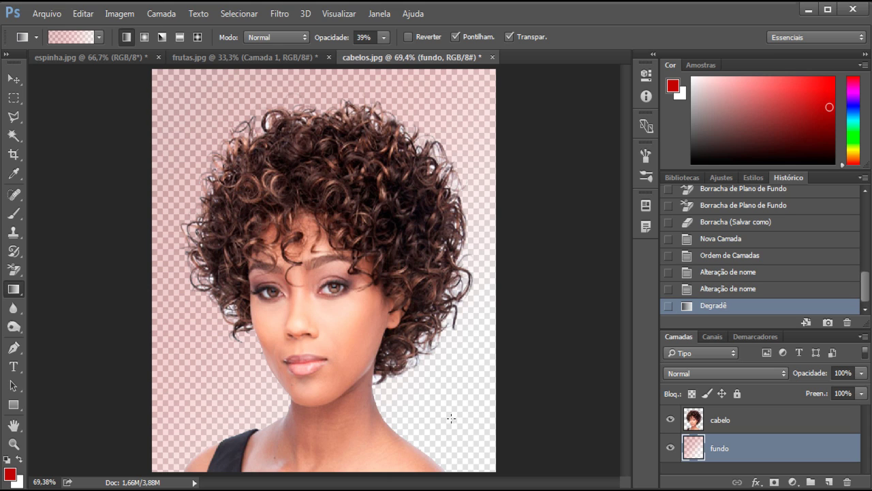
key(ctrl+z)
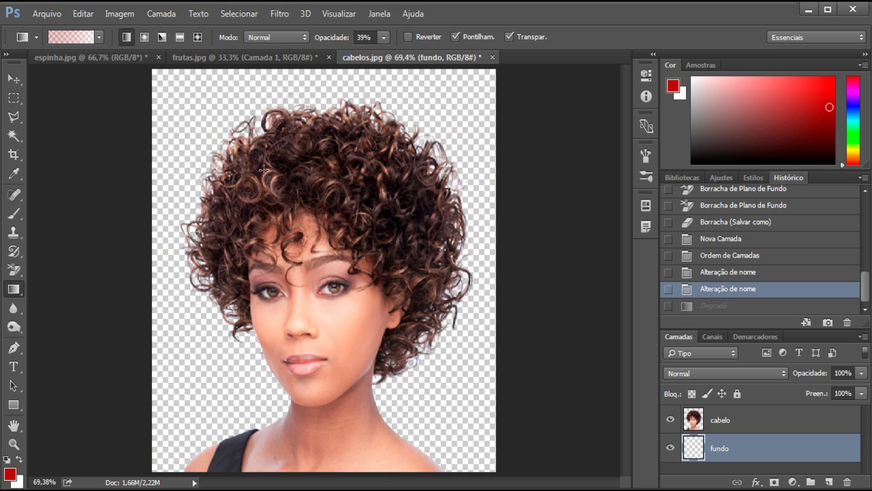
click(76, 41)
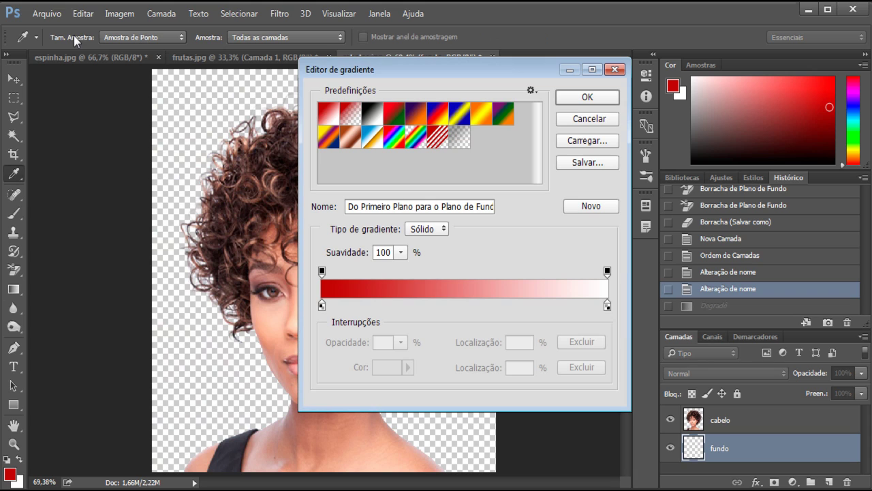
click(592, 121)
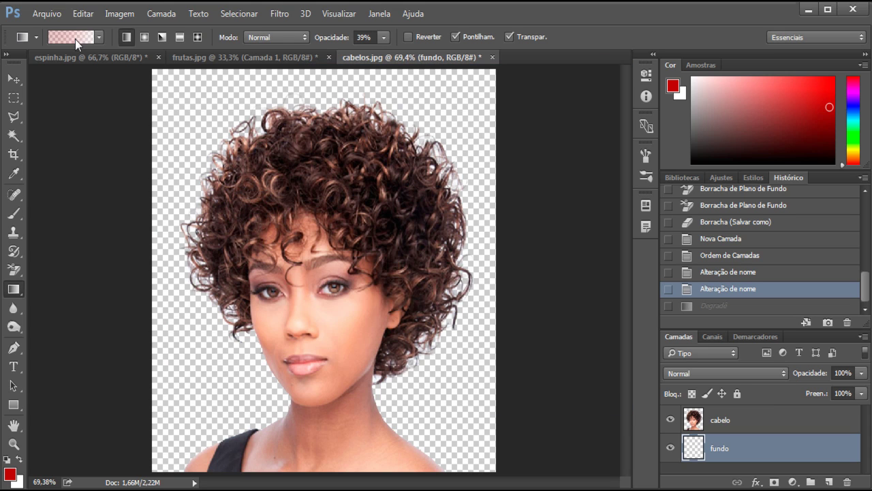
click(72, 38)
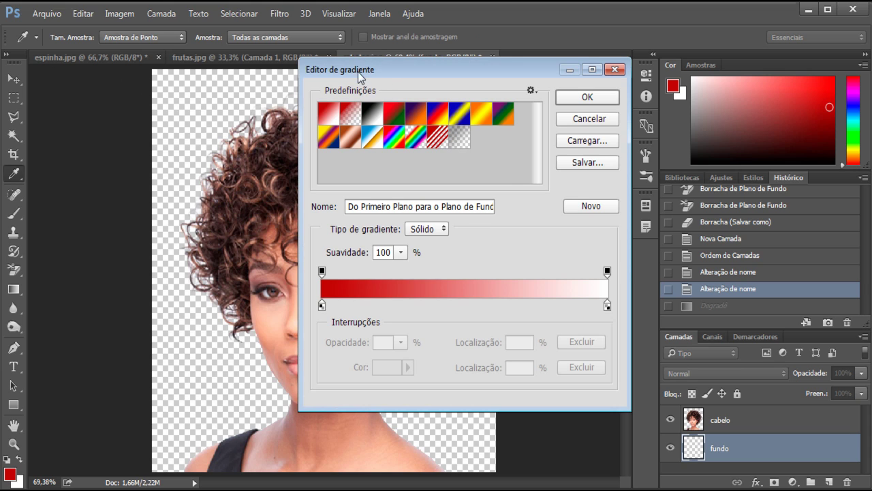
drag(359, 75, 338, 68)
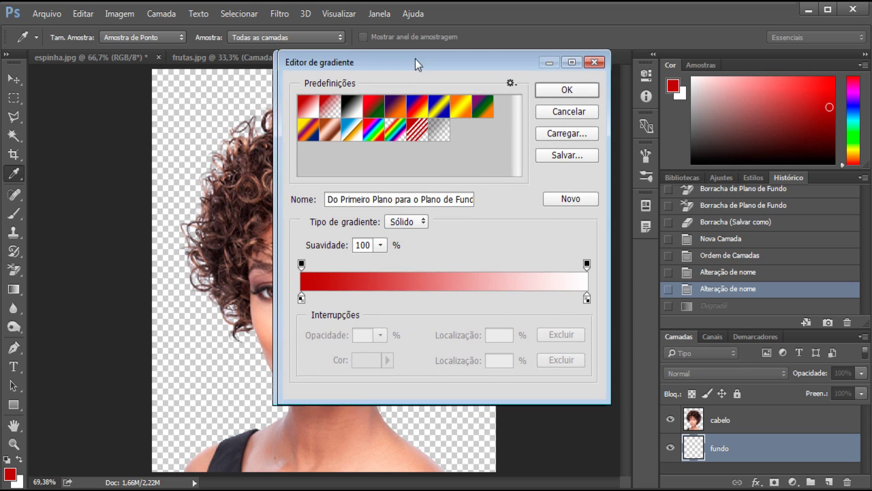
drag(418, 63, 481, 58)
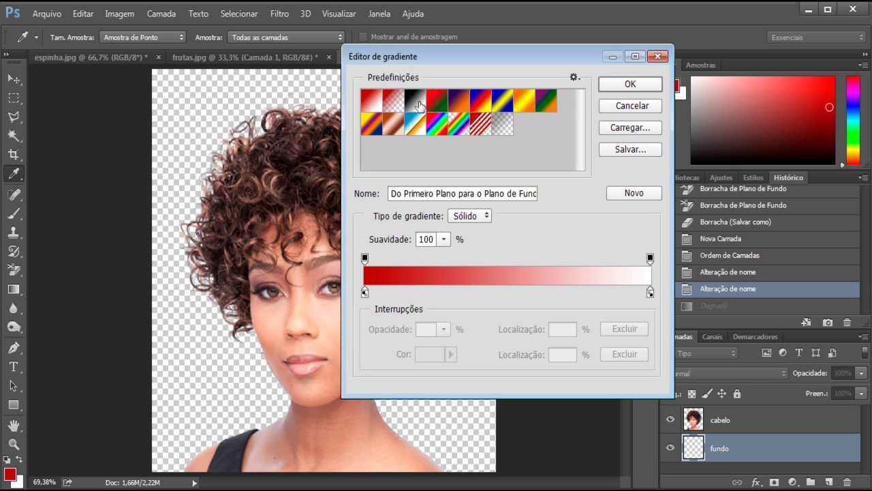
click(418, 104)
click(375, 102)
drag(414, 60, 469, 58)
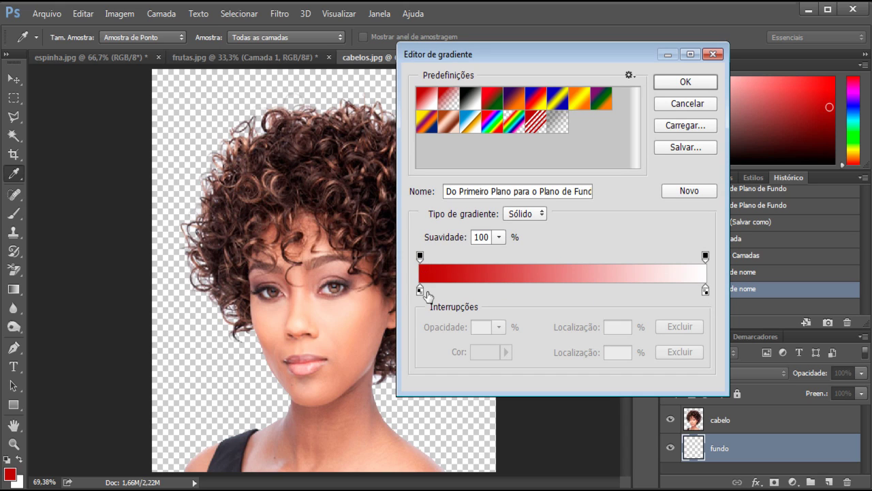
click(419, 256)
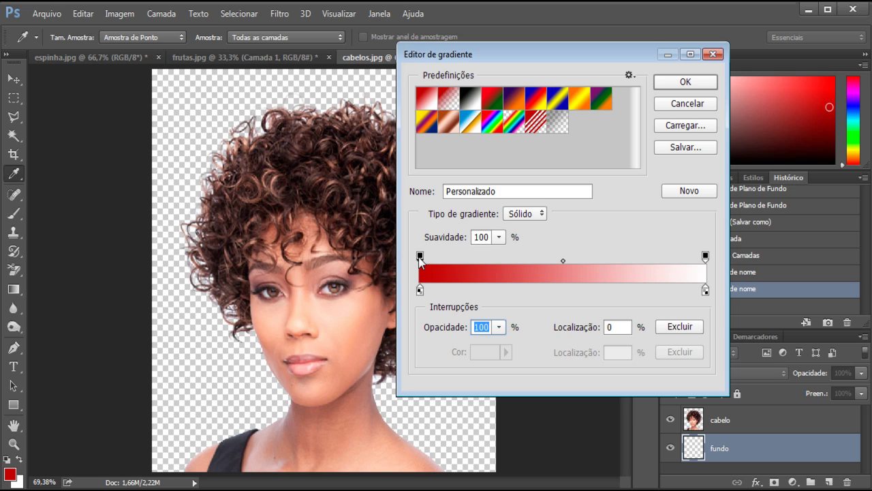
drag(420, 258, 619, 258)
drag(420, 290, 623, 291)
mouse_move(621, 258)
mouse_down()
mouse_move(630, 258)
mouse_move(620, 259)
mouse_up()
mouse_move(621, 290)
mouse_down()
mouse_move(629, 290)
mouse_move(595, 290)
mouse_move(636, 290)
mouse_move(417, 290)
mouse_up()
mouse_move(607, 257)
mouse_down()
mouse_move(426, 256)
mouse_move(444, 255)
mouse_move(493, 298)
mouse_move(516, 236)
mouse_move(543, 257)
mouse_move(511, 258)
mouse_move(552, 258)
mouse_move(515, 259)
mouse_move(513, 280)
mouse_up()
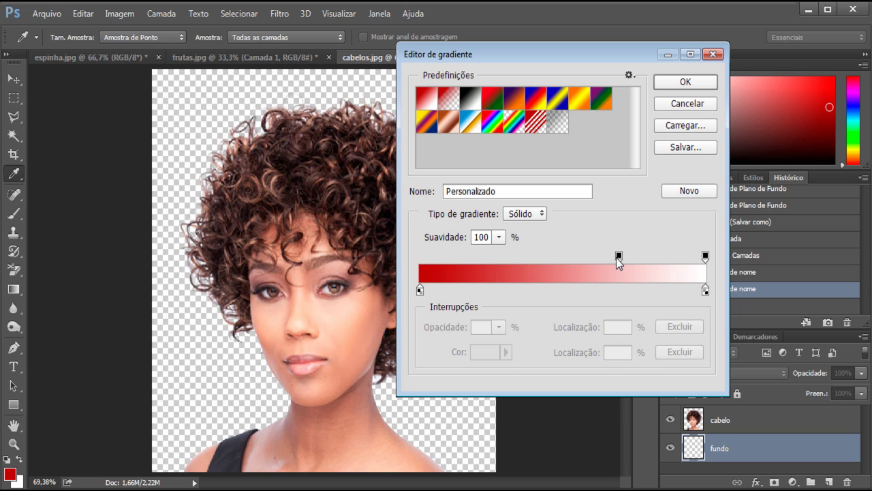
drag(619, 259, 419, 259)
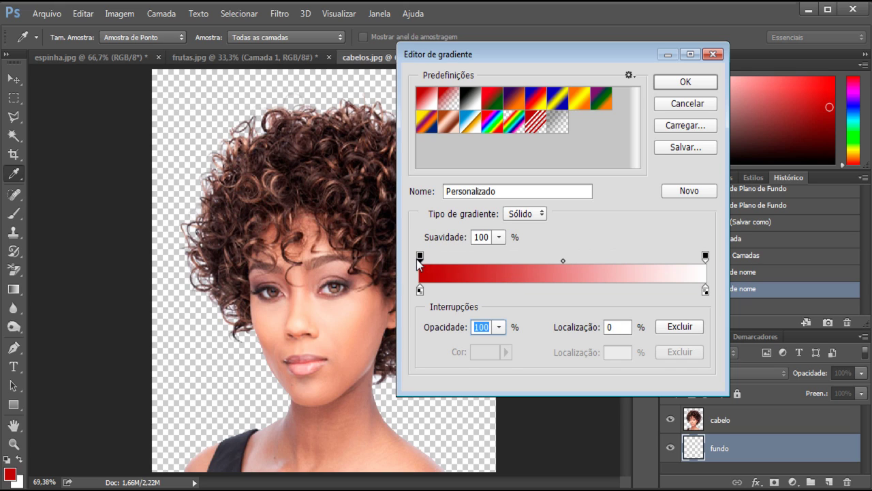
click(498, 327)
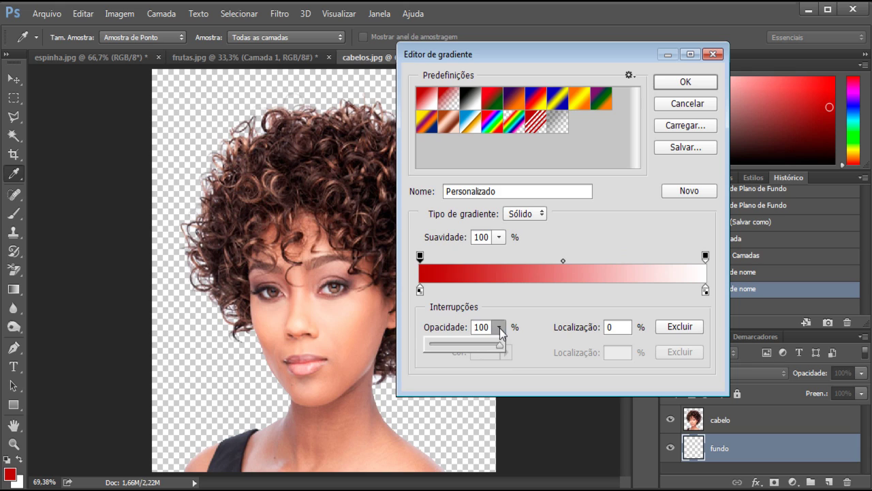
drag(501, 346, 469, 349)
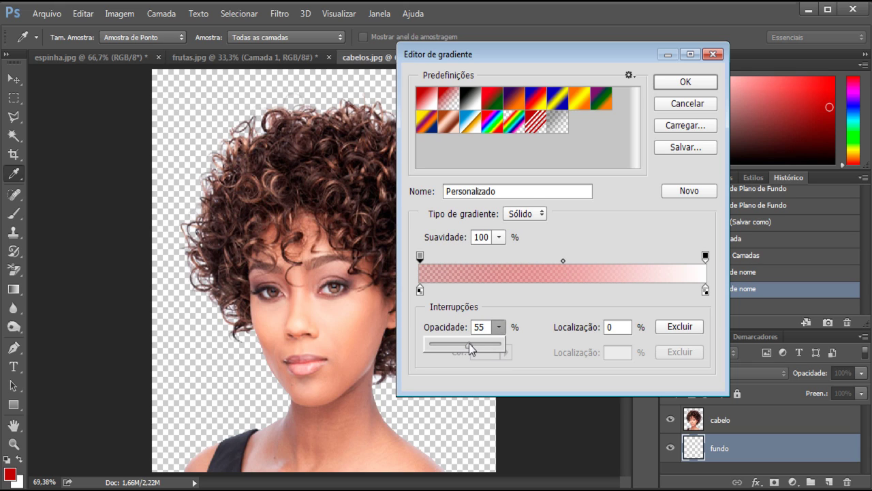
drag(470, 348, 506, 345)
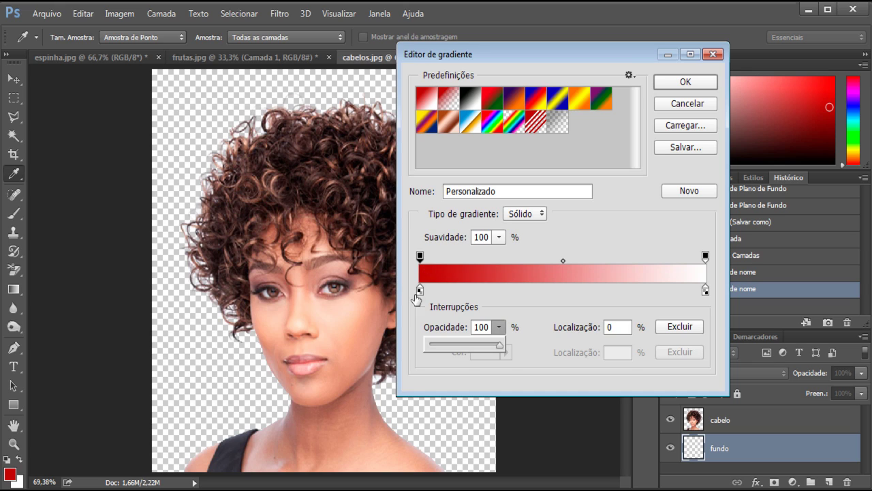
Set the gradient's left colour stop to bright green.
click(419, 292)
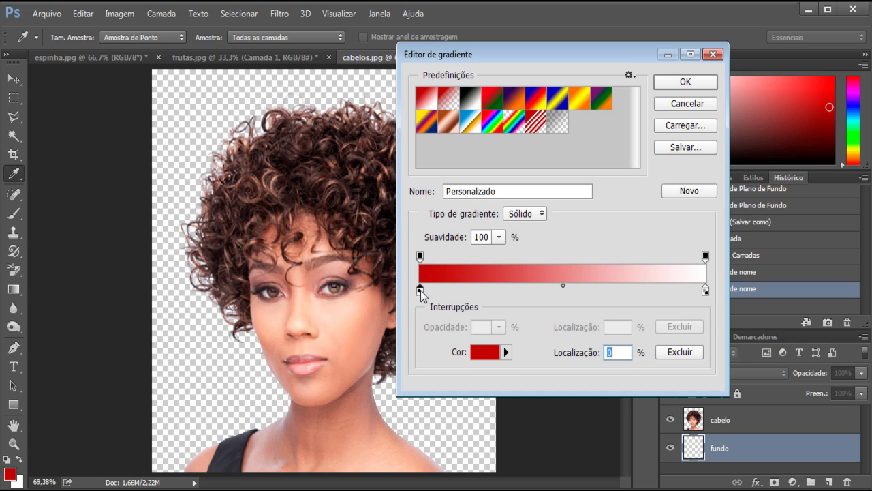
click(506, 352)
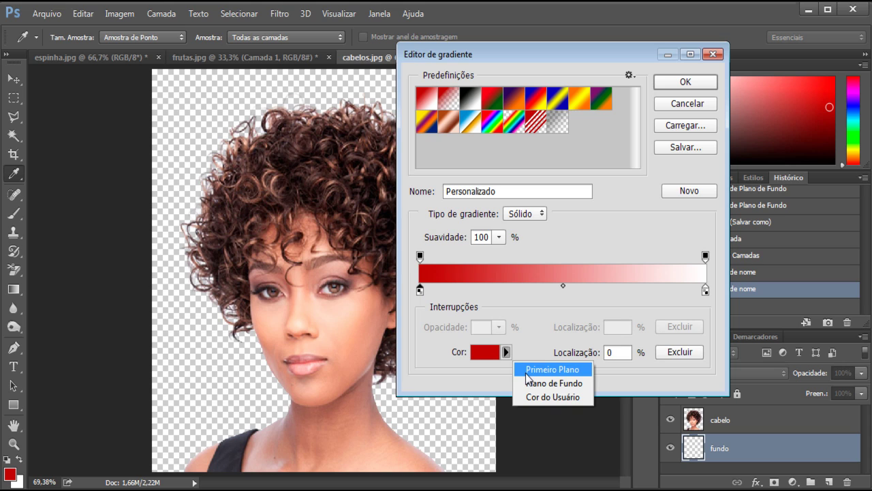
click(489, 357)
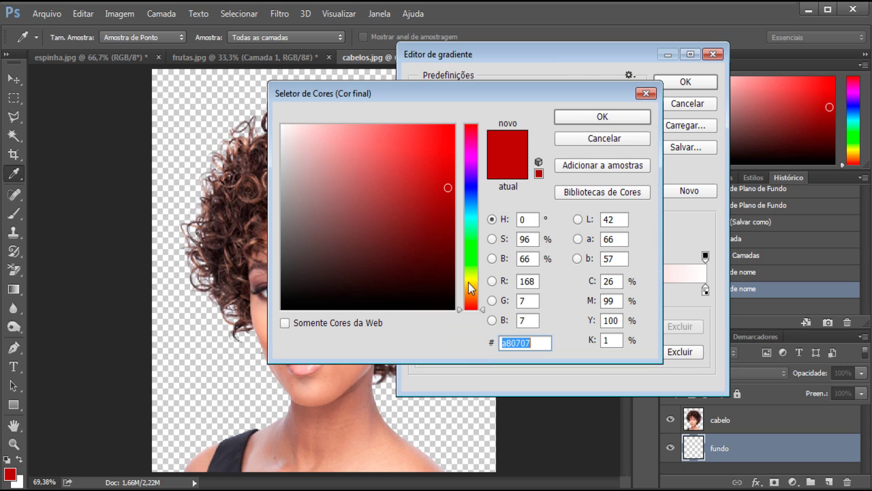
click(475, 202)
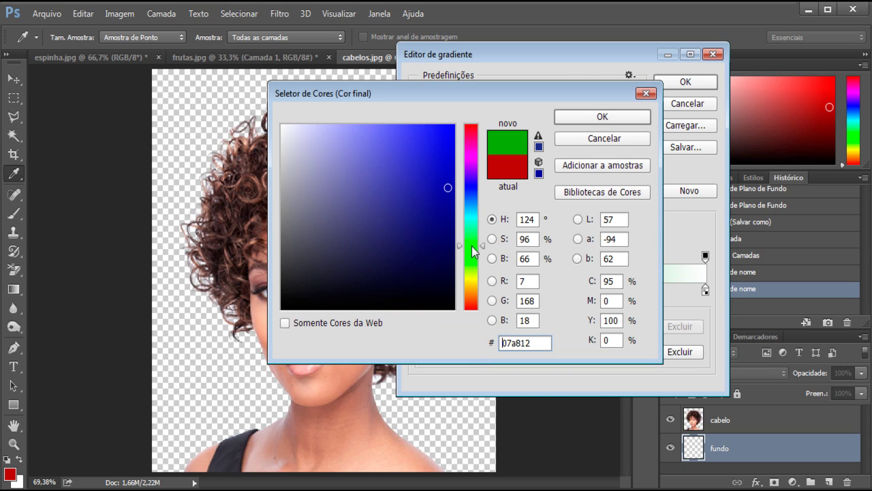
drag(475, 202, 475, 259)
click(455, 137)
click(585, 120)
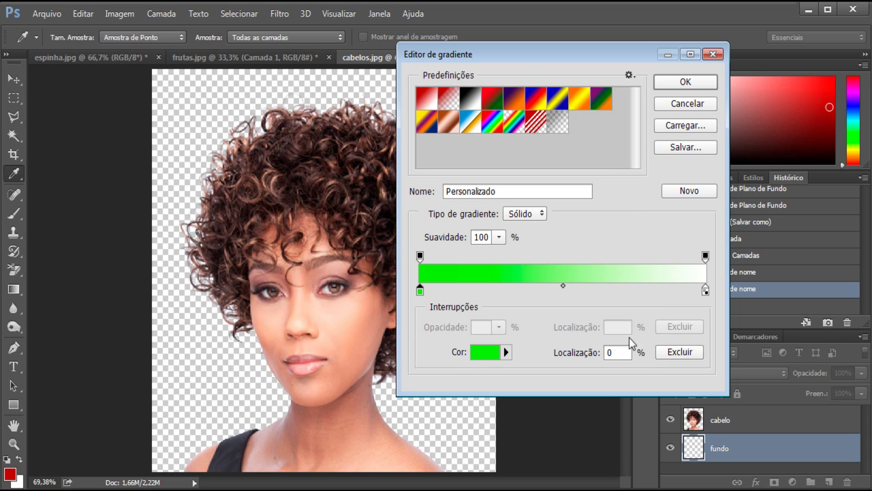
Set the gradient's right colour stop to yellow.
click(706, 292)
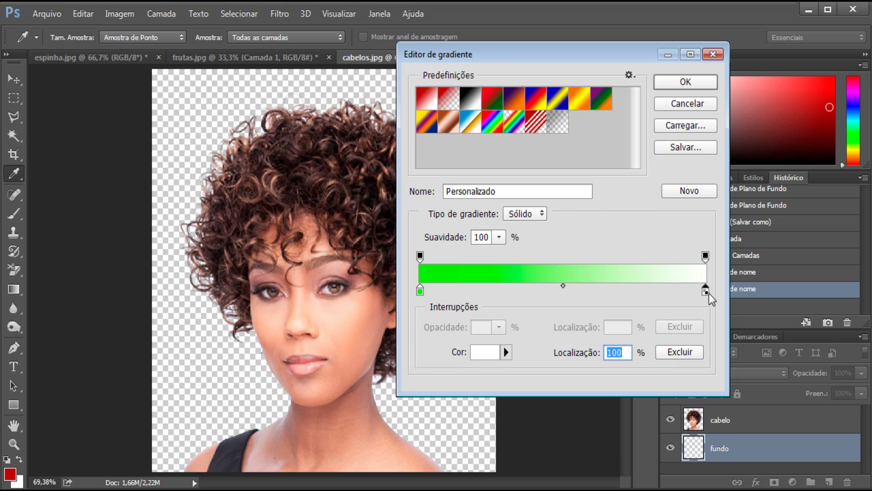
double_click(706, 292)
drag(469, 285, 466, 274)
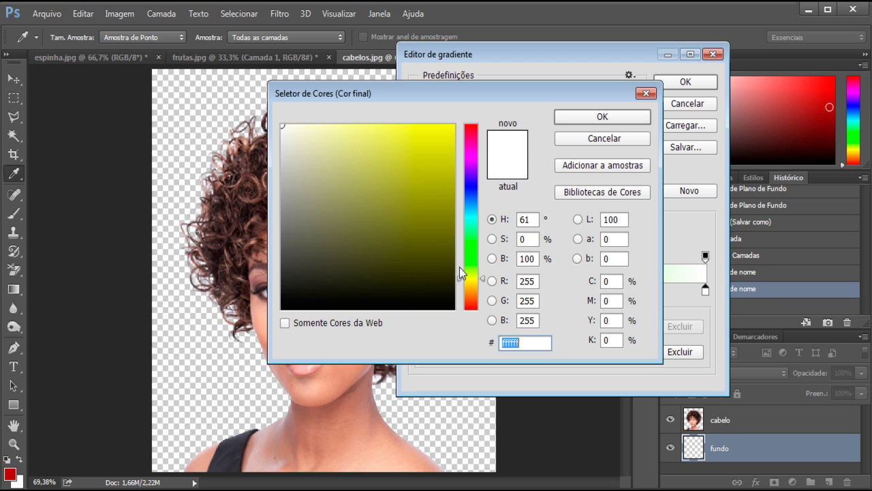
click(452, 152)
click(584, 120)
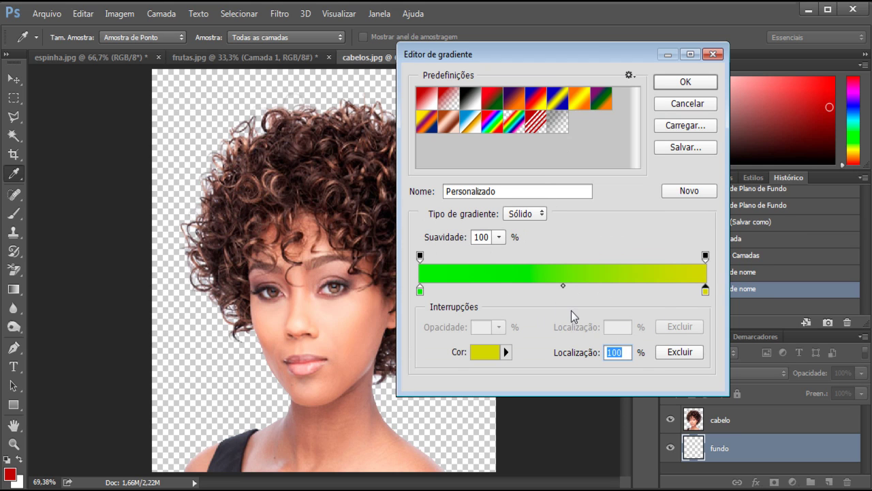
Add a red colour stop at 45% and accept the gradient.
click(547, 292)
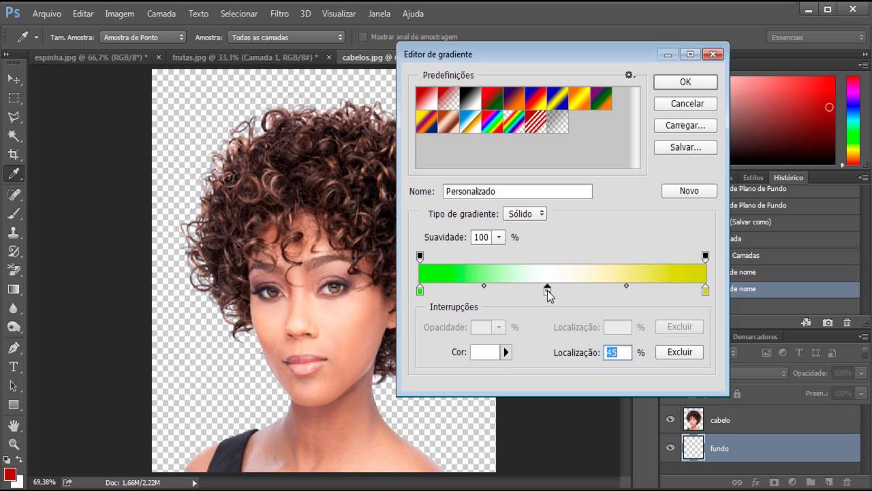
double_click(547, 292)
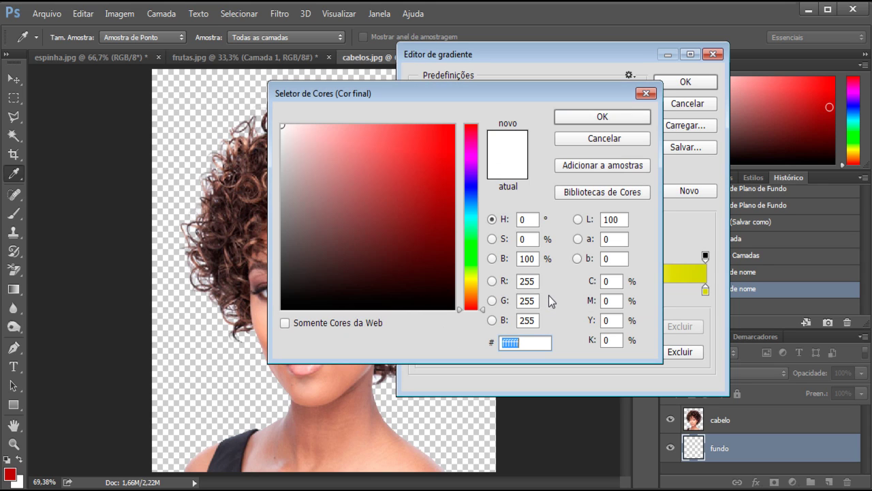
click(443, 162)
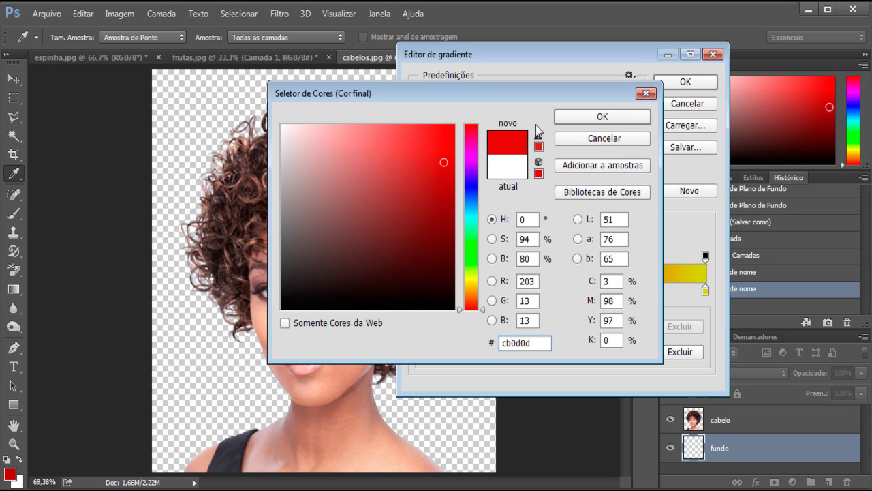
click(578, 117)
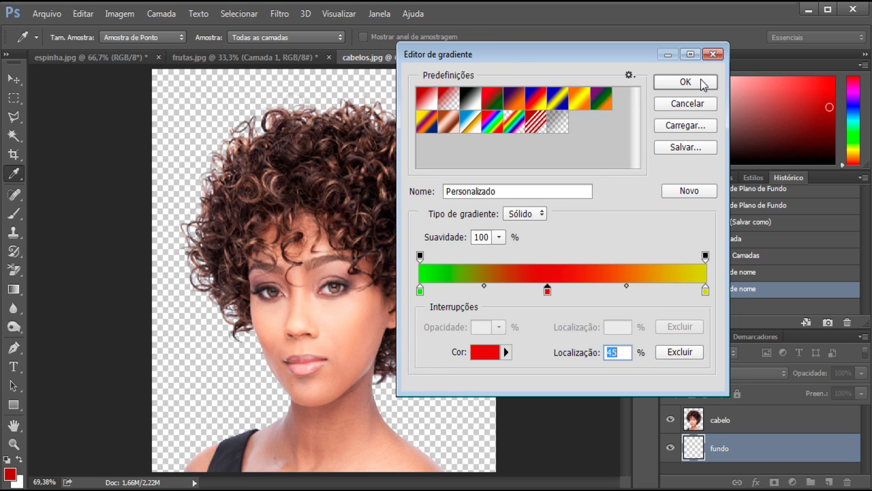
click(702, 81)
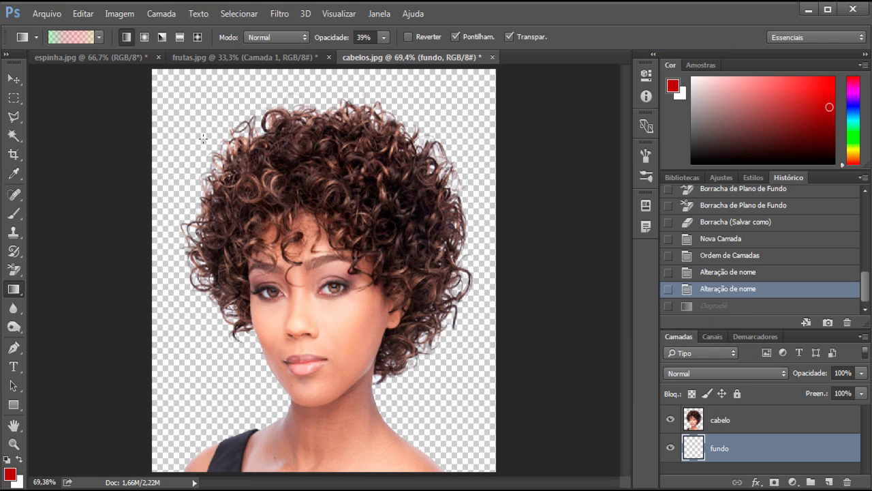
Replace the faint fill with a 100%-opacity diagonal green-red-yellow gradient on fundo.
mouse_move(173, 89)
mouse_down()
mouse_move(446, 408)
mouse_move(437, 416)
mouse_up()
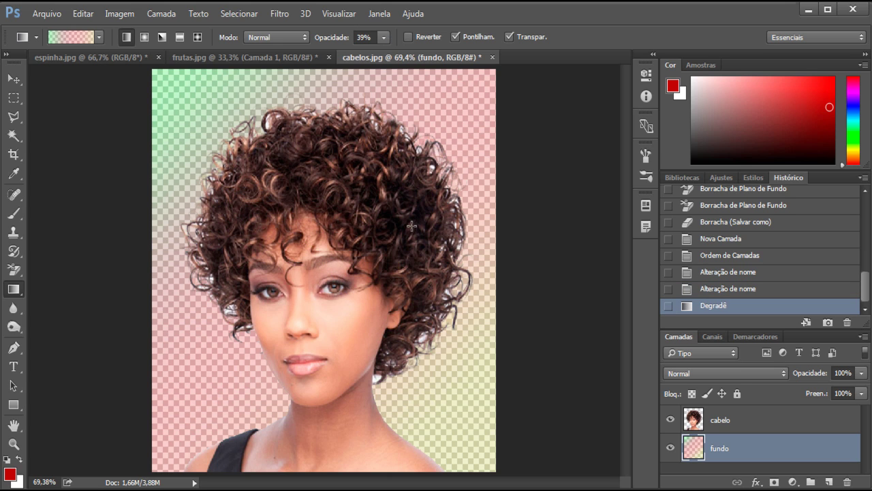
key(ctrl+z)
click(381, 37)
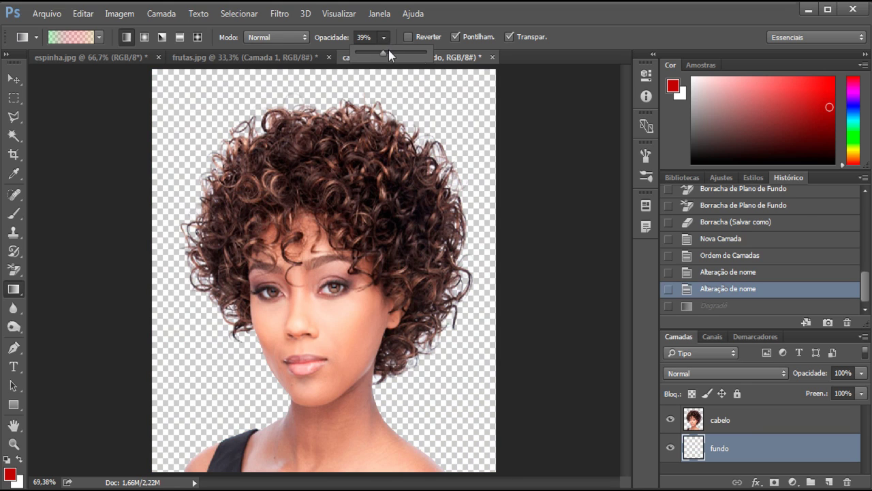
drag(389, 50, 430, 50)
mouse_move(201, 91)
mouse_down()
mouse_move(426, 393)
mouse_move(447, 438)
mouse_up()
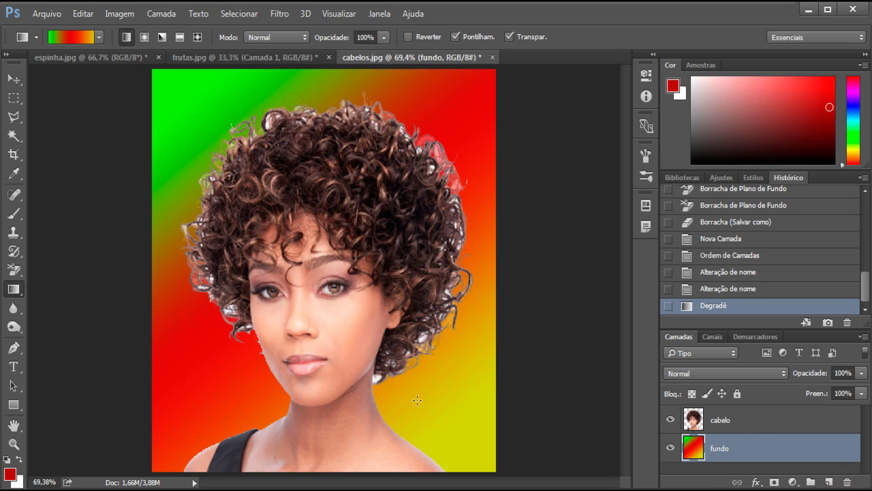
Select cabelo, switch to the Background Eraser, and erase along the left hair edge.
click(748, 427)
right_click(13, 296)
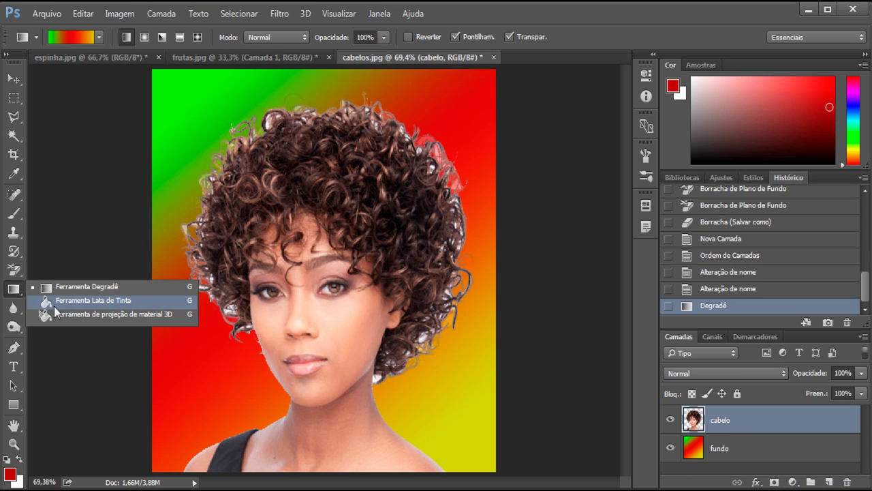
click(13, 270)
right_click(14, 269)
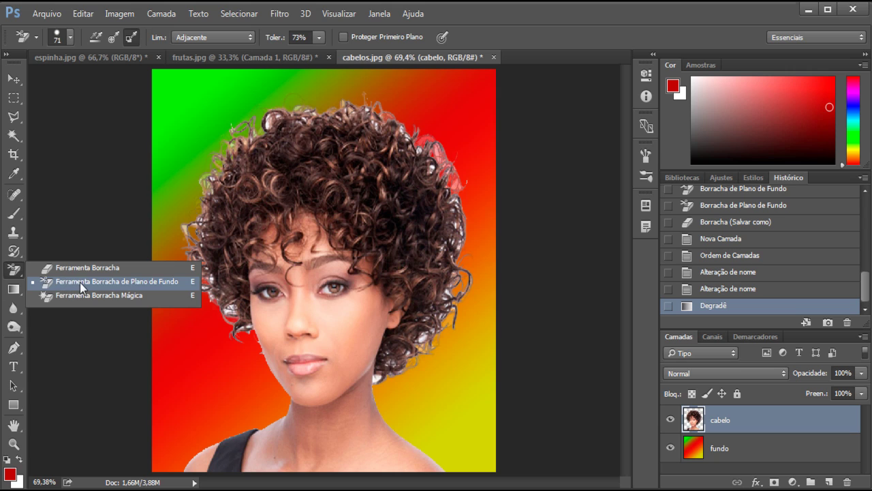
click(80, 282)
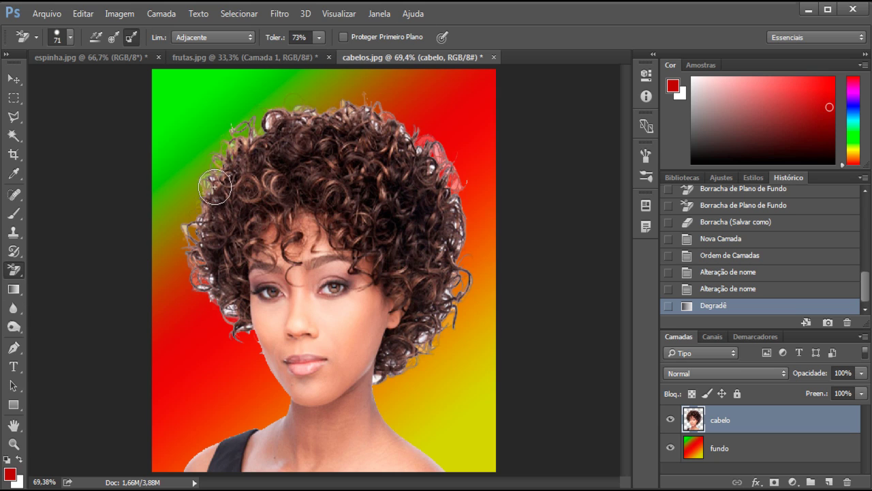
drag(204, 191, 185, 204)
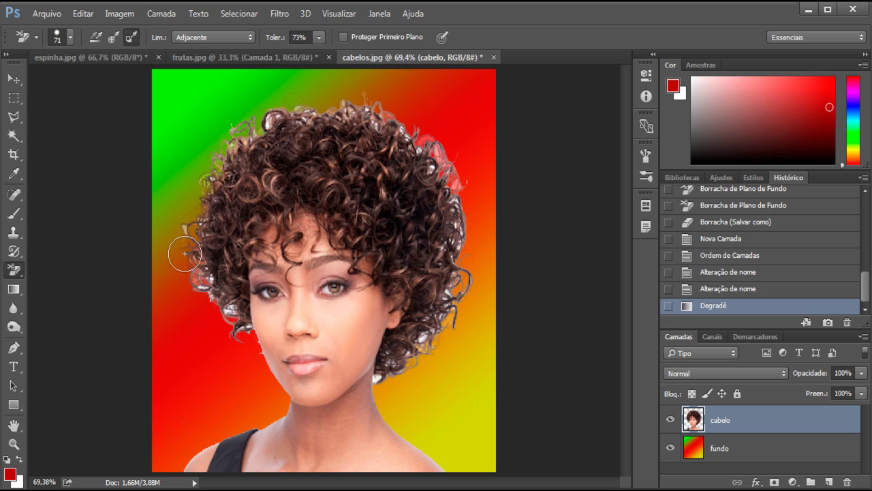
Try an eraser stroke at 100% tolerance, then undo both eraser strokes.
click(319, 38)
drag(319, 56, 344, 57)
mouse_move(204, 205)
mouse_down()
mouse_move(194, 280)
mouse_move(358, 89)
mouse_move(362, 96)
mouse_up()
key(ctrl+alt+z)
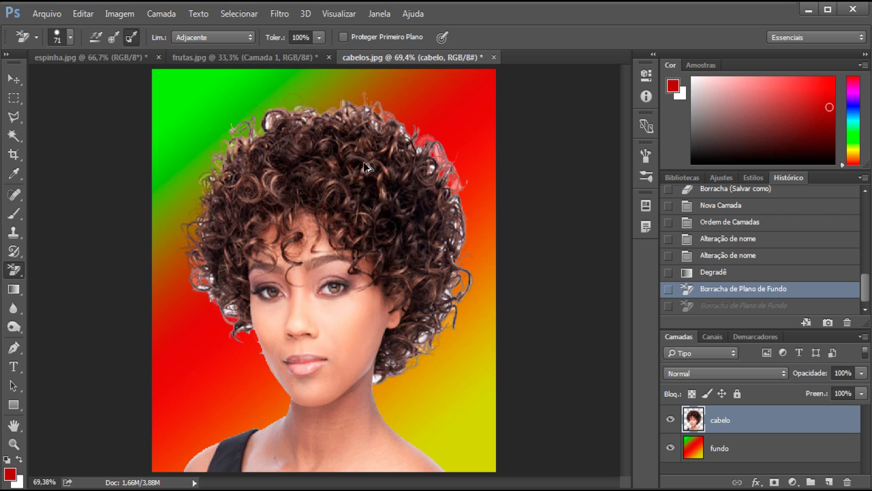
key(ctrl+alt+z)
Set eraser tolerance to 70% and erase fringe along the left and outer hair edges.
click(319, 38)
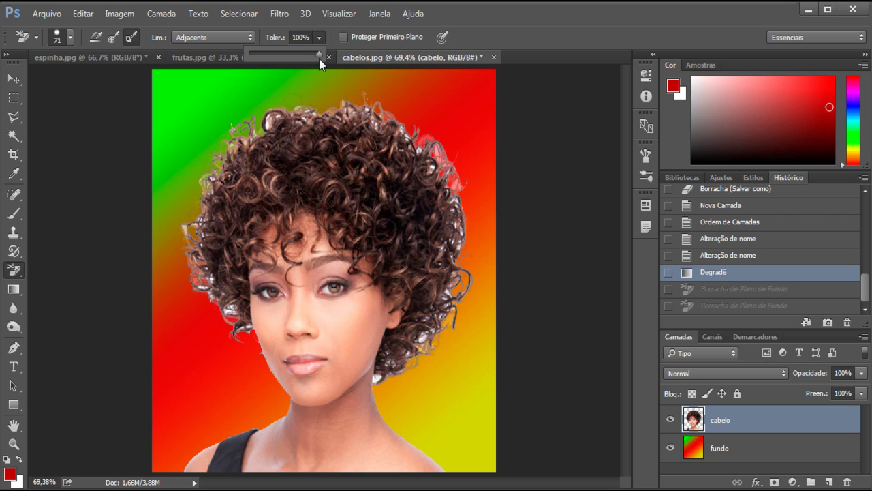
drag(300, 54, 298, 54)
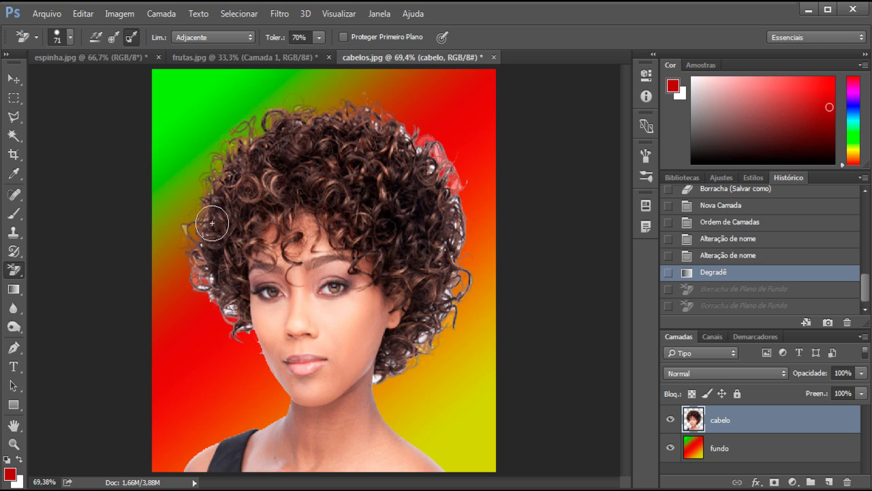
mouse_move(205, 276)
mouse_down()
mouse_move(207, 286)
mouse_move(202, 243)
mouse_up()
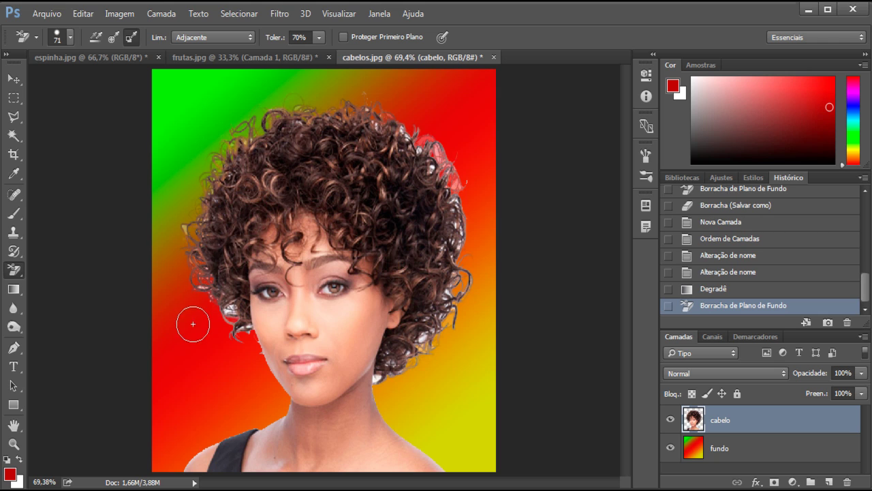
drag(220, 312, 235, 325)
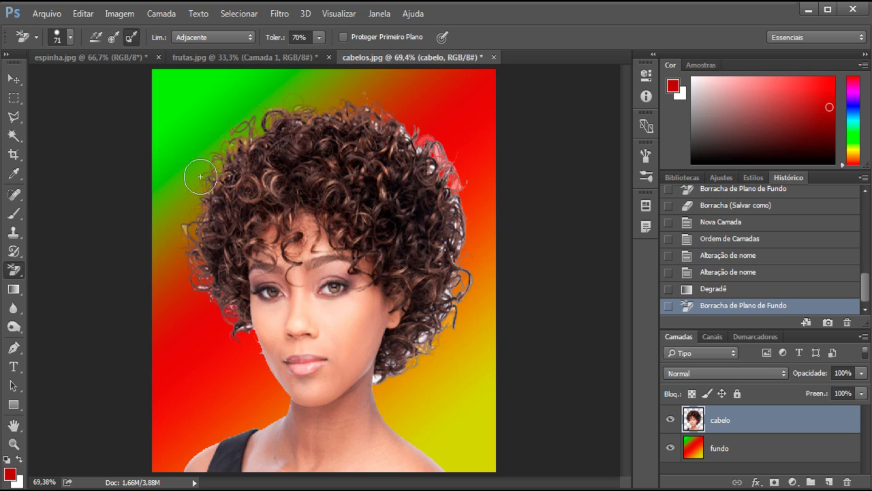
drag(368, 132, 403, 136)
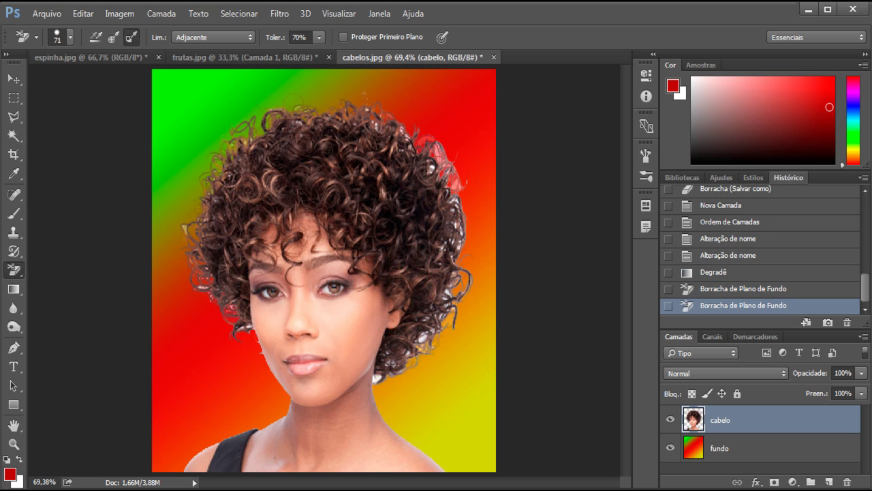